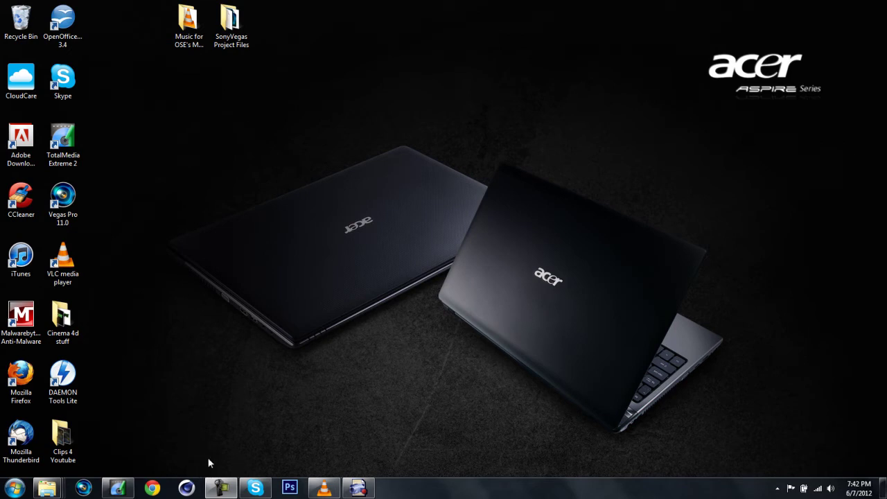
- Launch Cinema 4D from the taskbar and let it open an empty Untitled 1 project
click(187, 489)
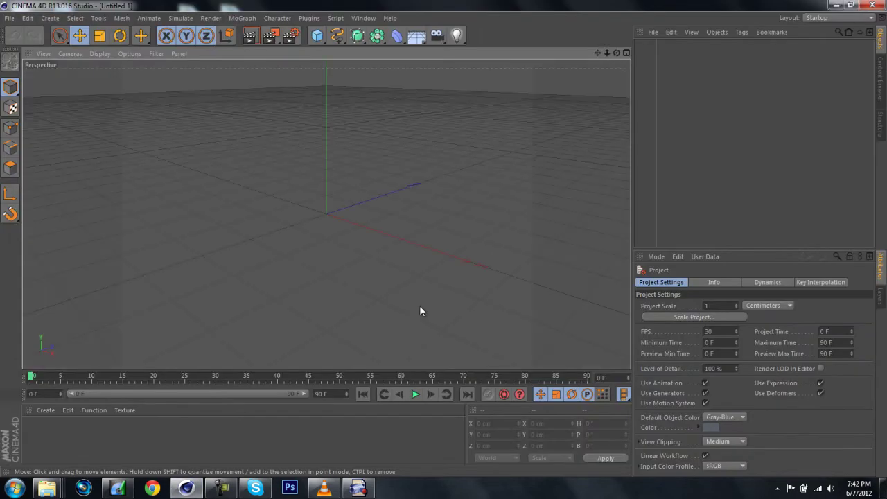
- Add a MoGraph MoText object showing the default word 'Text' and orbit the view slightly
click(243, 18)
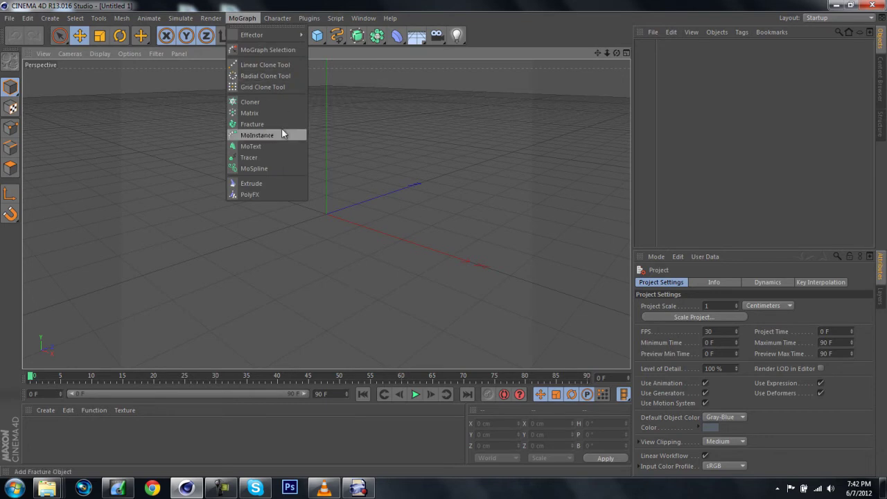
click(263, 144)
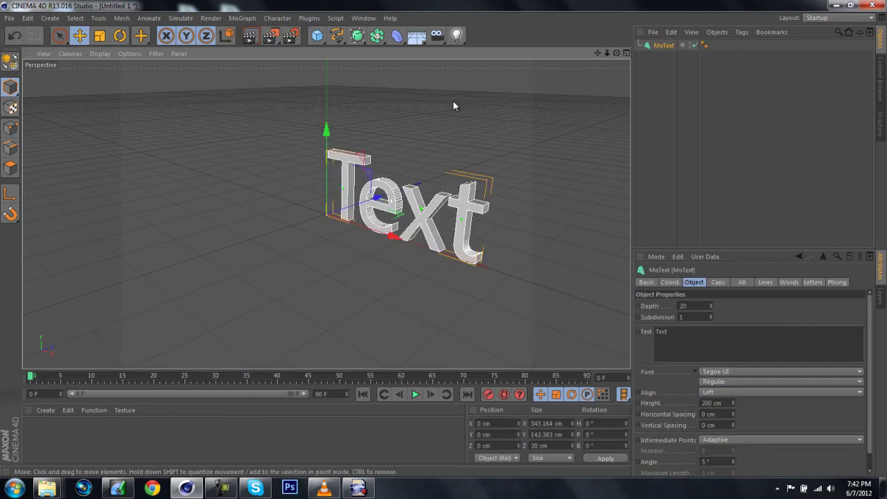
mouse_move(615, 52)
mouse_down()
mouse_move(603, 55)
mouse_move(616, 52)
mouse_up()
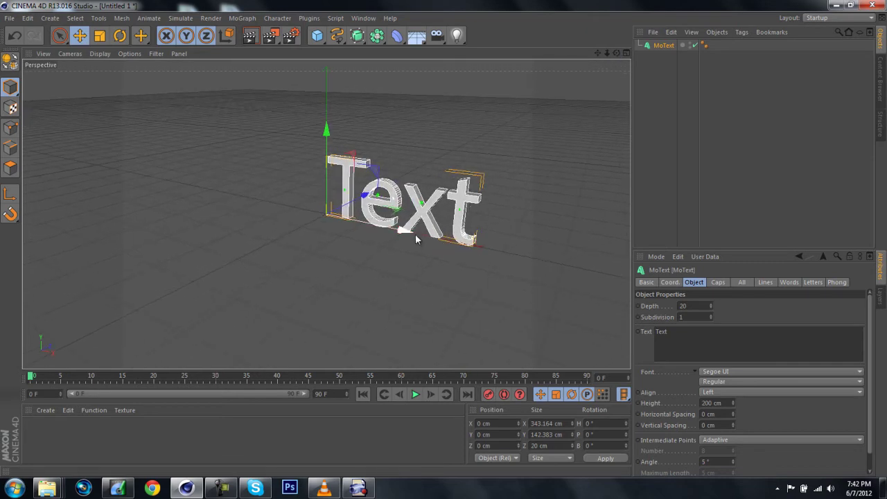
- Make the MoText read TRULYDOPE with depth 80 and move it left to about -499.8 cm X
drag(413, 233, 348, 224)
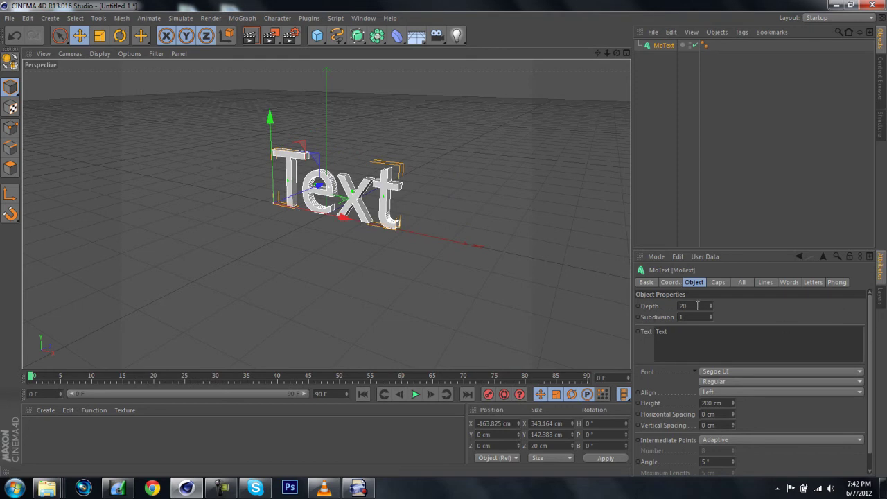
scroll(699, 306, up, 20)
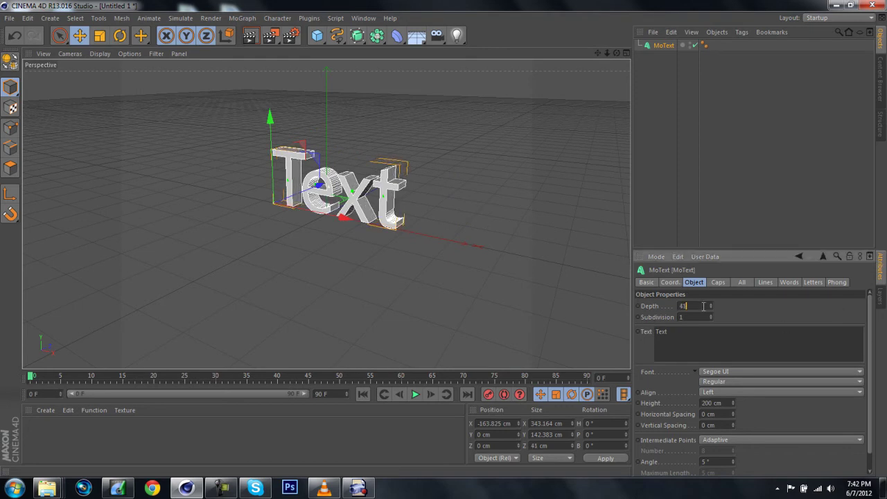
scroll(703, 306, up, 20)
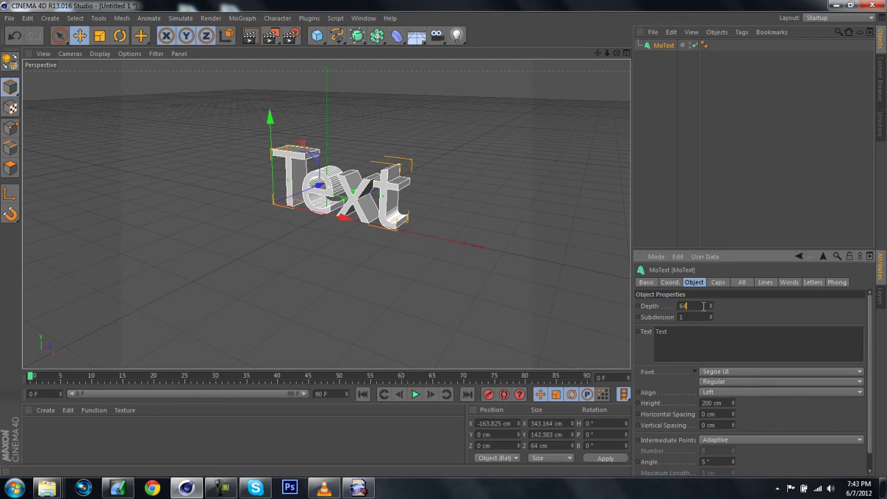
scroll(703, 306, up, 14)
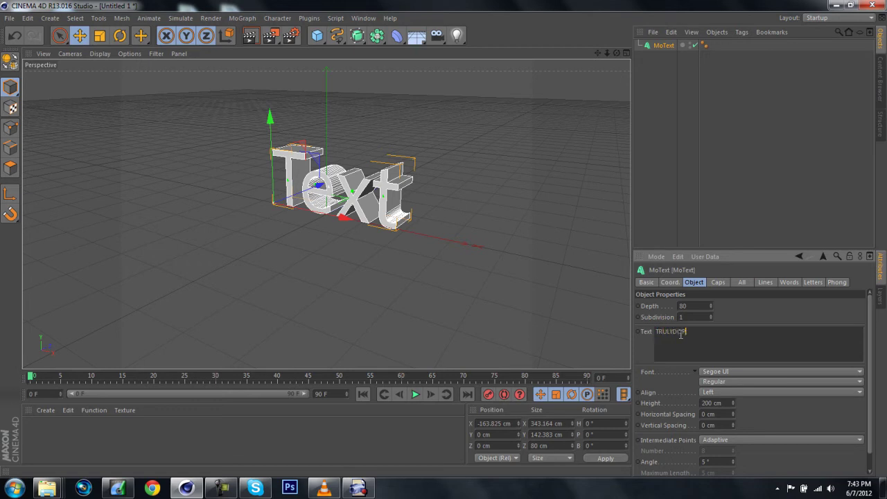
click(520, 316)
click(559, 189)
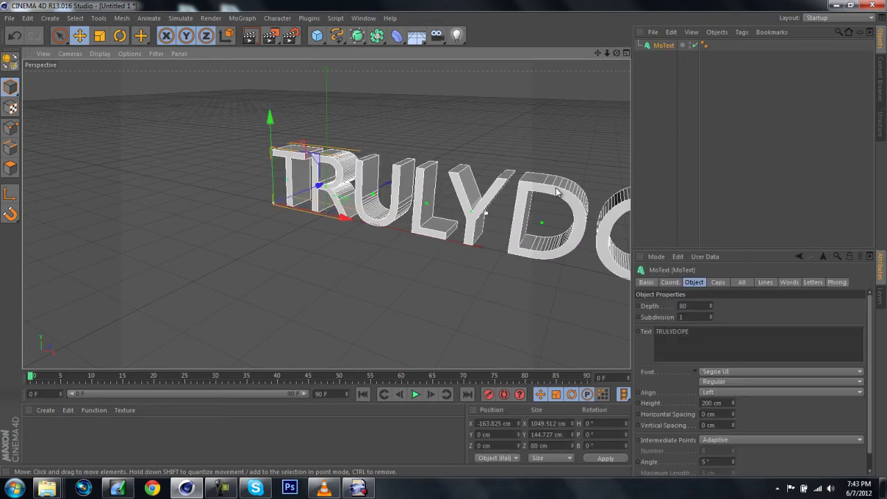
drag(345, 219, 250, 195)
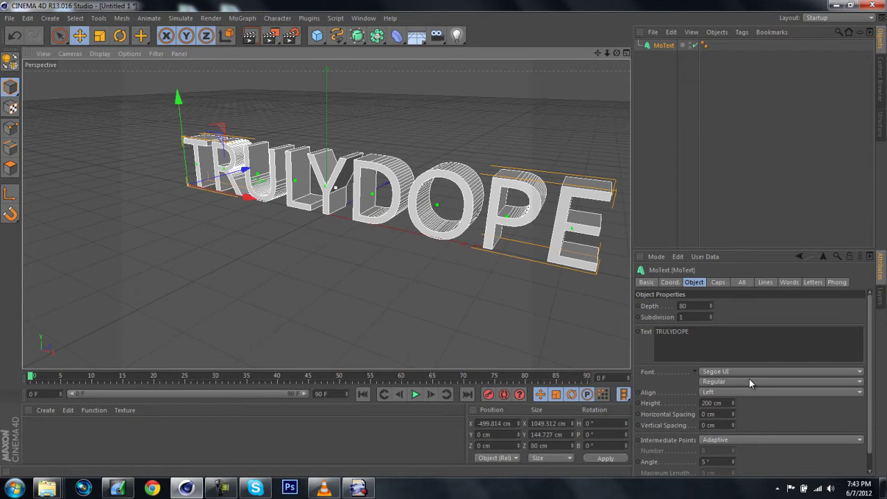
- Change the TRULYDOPE text font to Slant
click(720, 372)
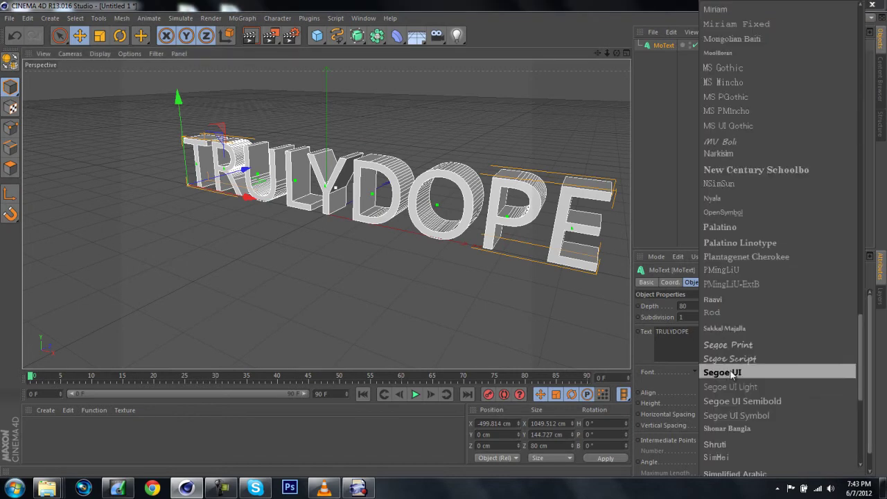
scroll(755, 337, down, 5)
scroll(753, 326, up, 4)
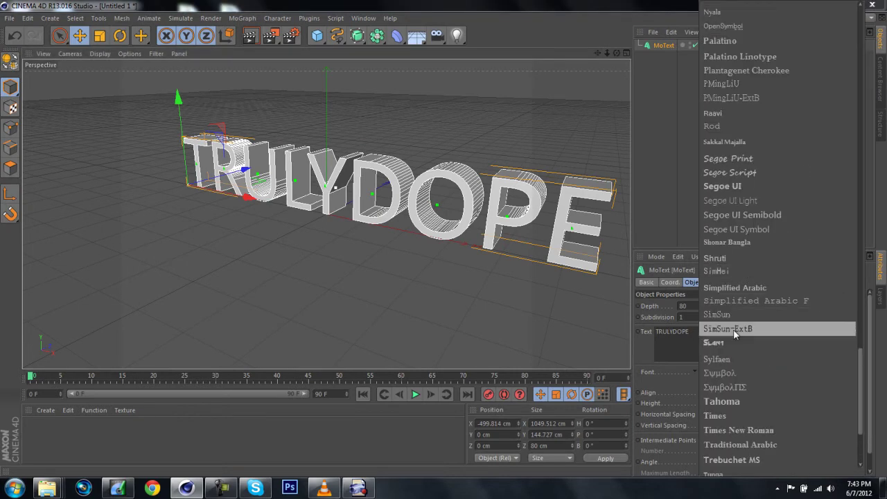
click(730, 344)
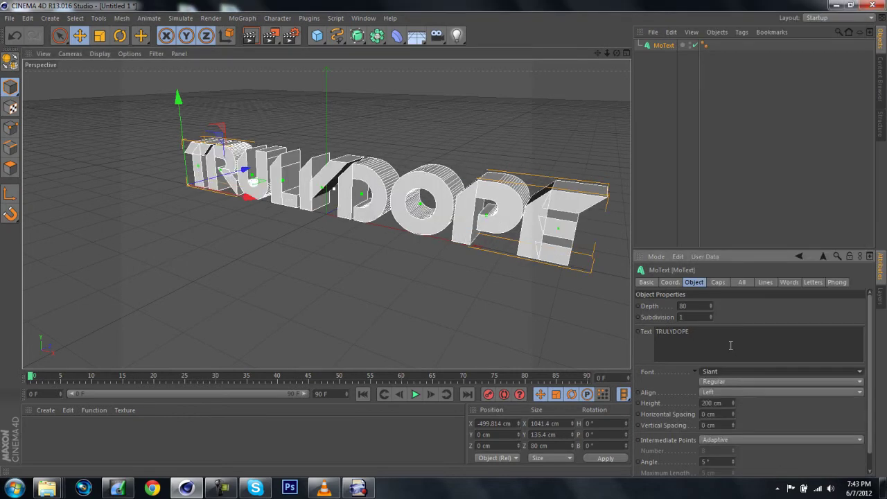
click(443, 328)
- Orbit to a front view and nudge the MoText left to about -519 cm X
drag(616, 52, 445, 238)
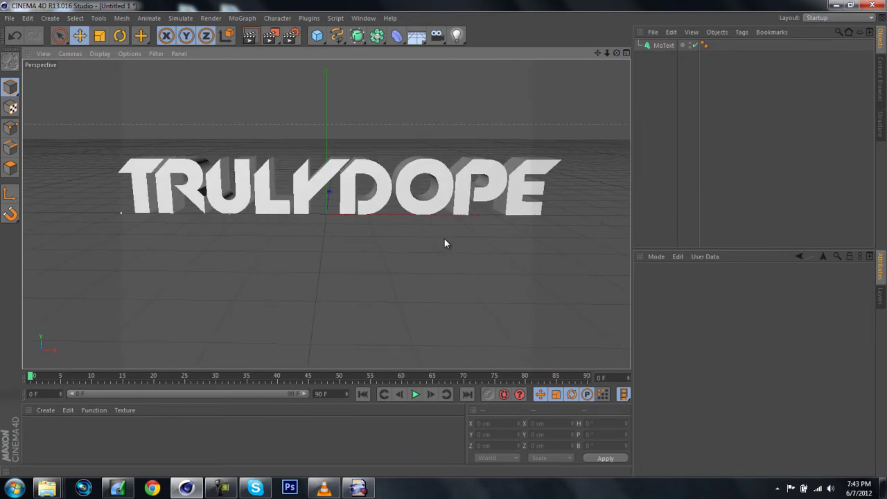
click(479, 184)
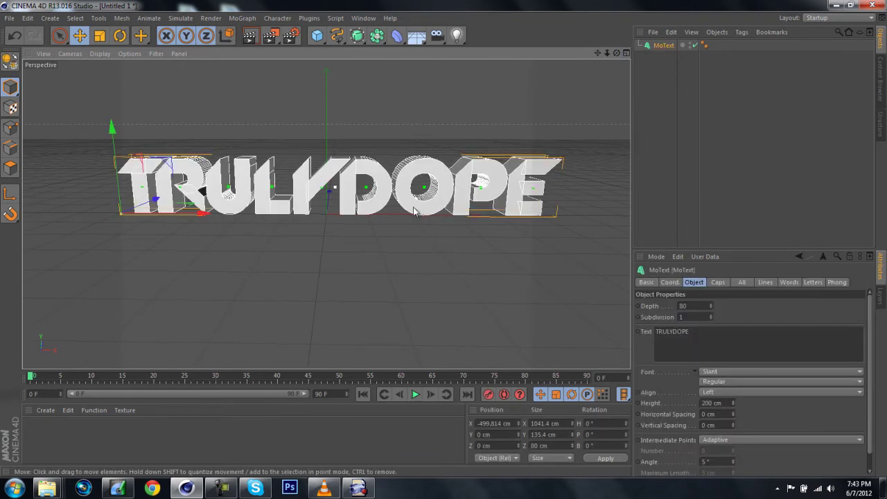
drag(205, 217, 194, 214)
click(406, 143)
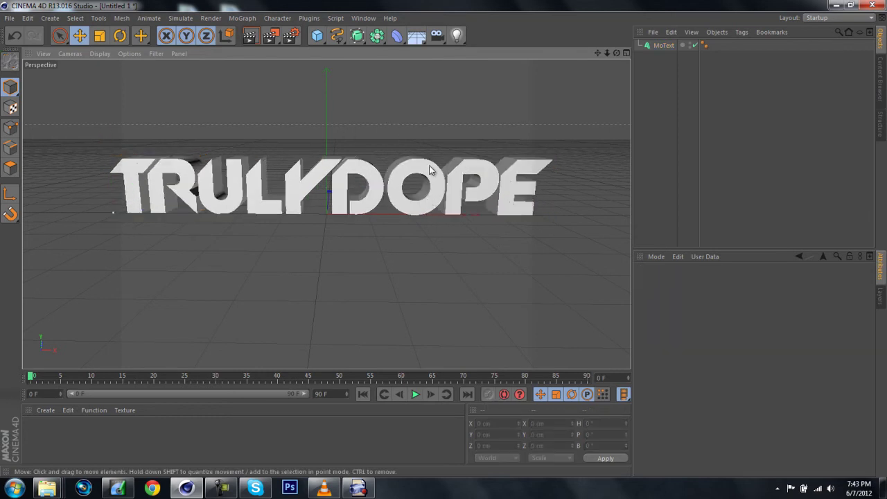
click(429, 182)
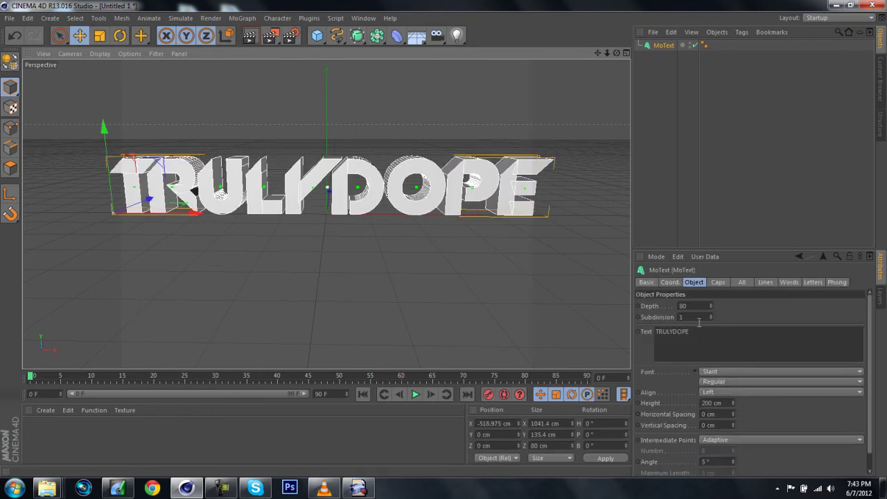
- Set both the Start and End caps of the MoText to Fillet Cap
click(719, 283)
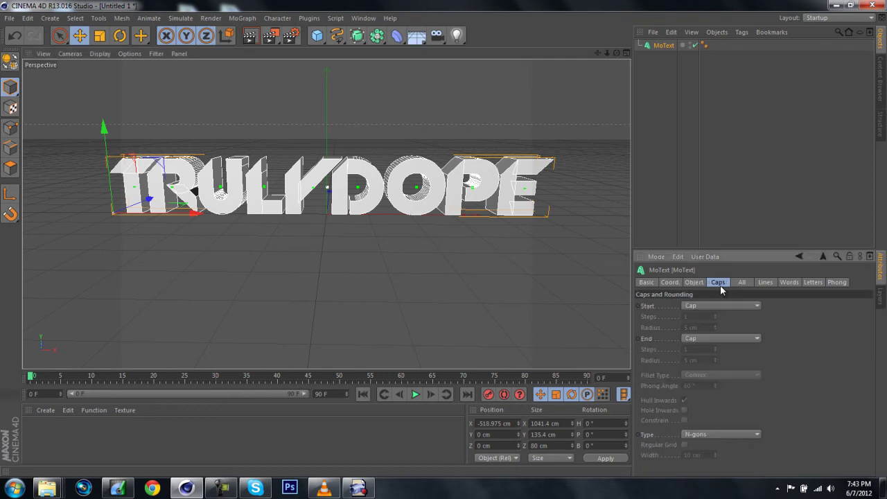
click(722, 307)
click(718, 347)
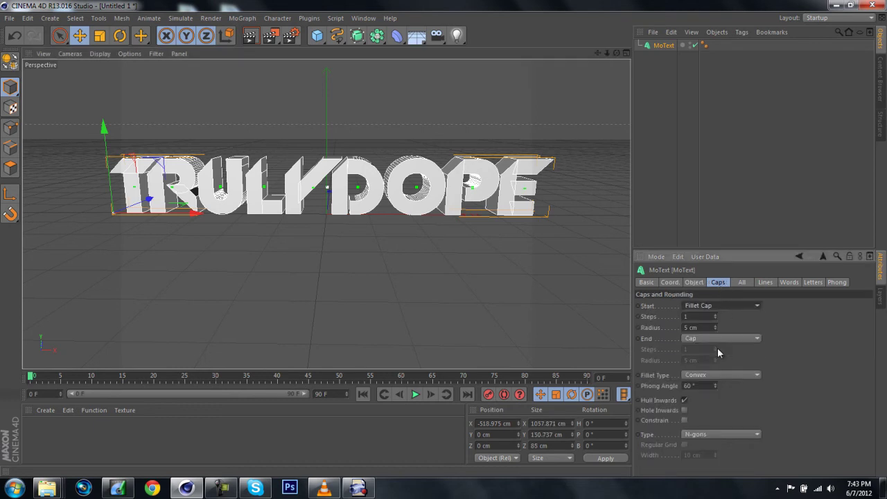
click(710, 339)
click(718, 380)
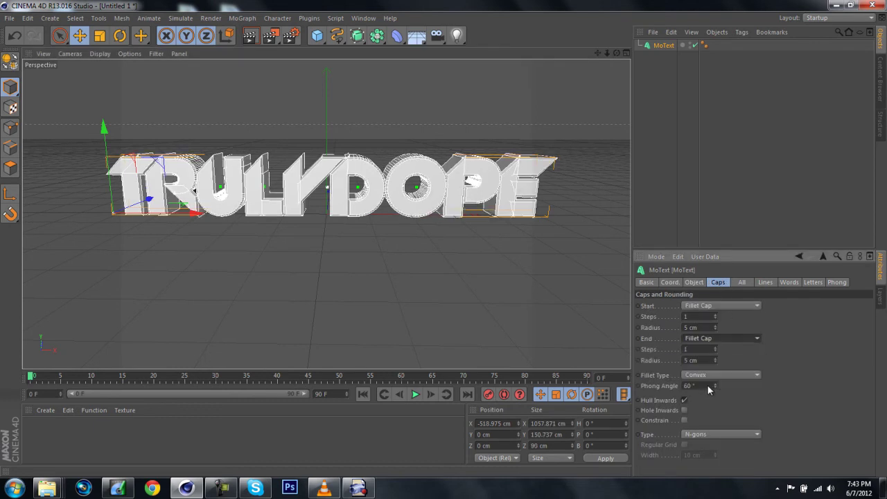
- Give the start fillet cap 3 steps and a 4 cm radius
click(701, 317)
text(3)
key(BackSpace)
text(2)
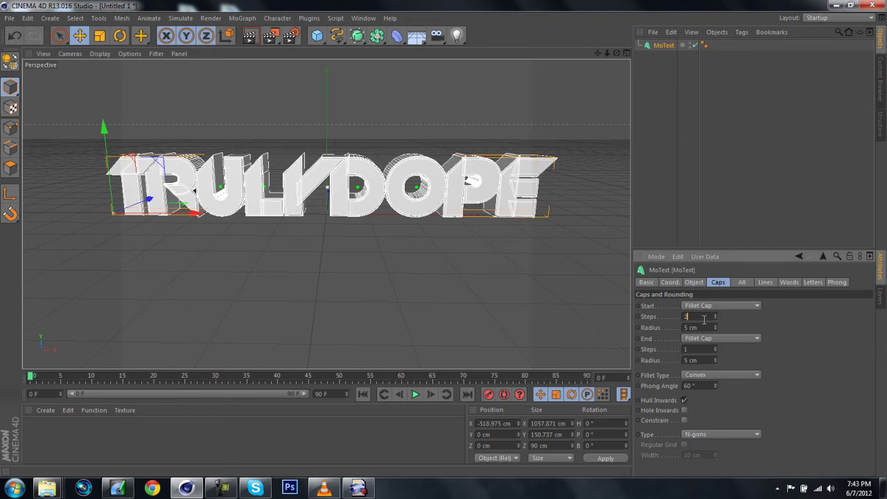
click(701, 327)
text(2)
key(Return)
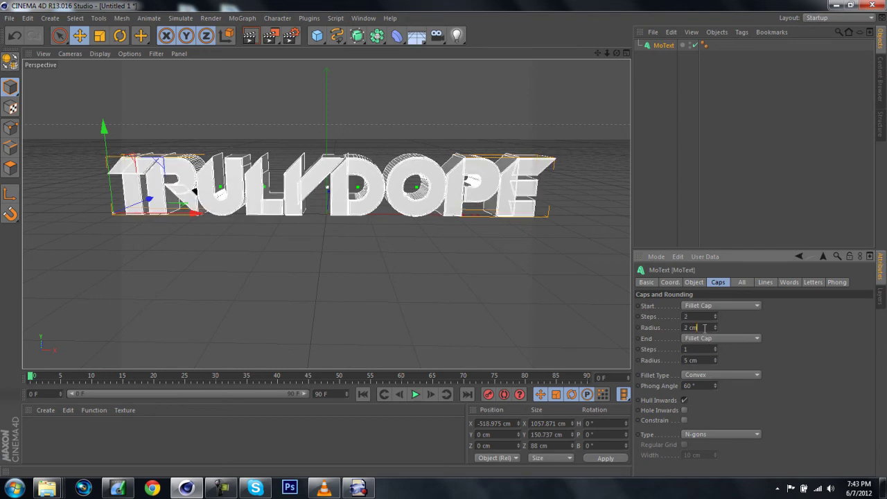
double_click(698, 317)
text(3)
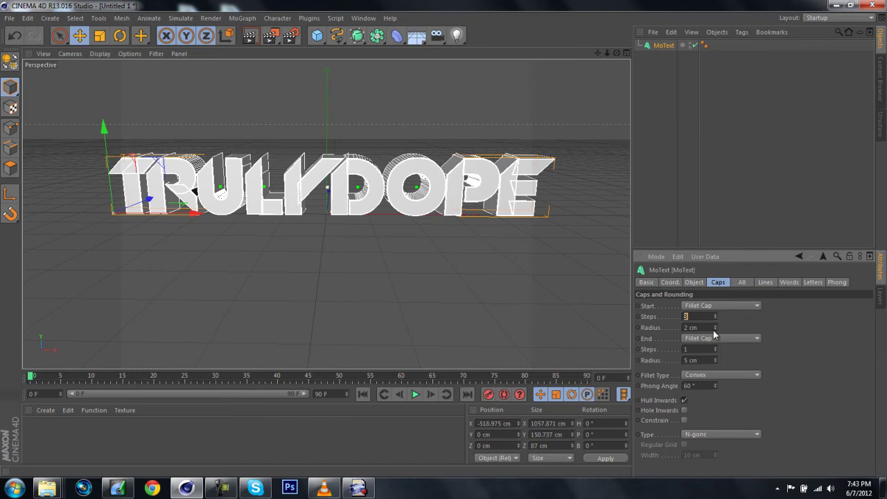
key(Return)
key(Tab)
text(4)
key(Return)
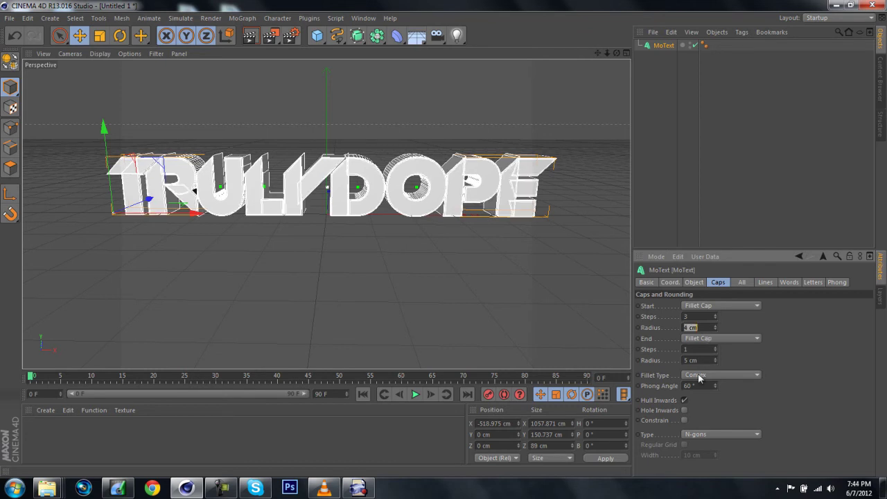
- Give the end fillet cap 3 steps and a 4 cm radius
double_click(704, 352)
text(3)
double_click(703, 360)
text(4)
key(Return)
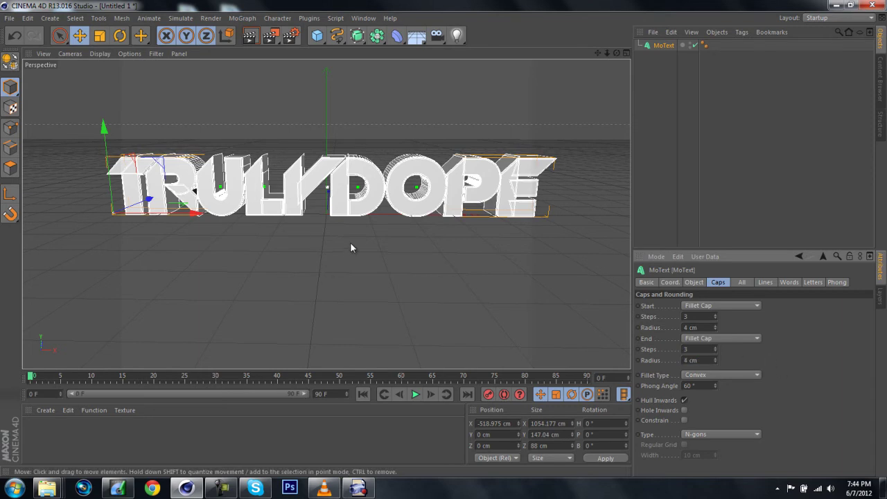
- Select and deselect the TRULYDOPE text a few times, leaving nothing selected
click(301, 249)
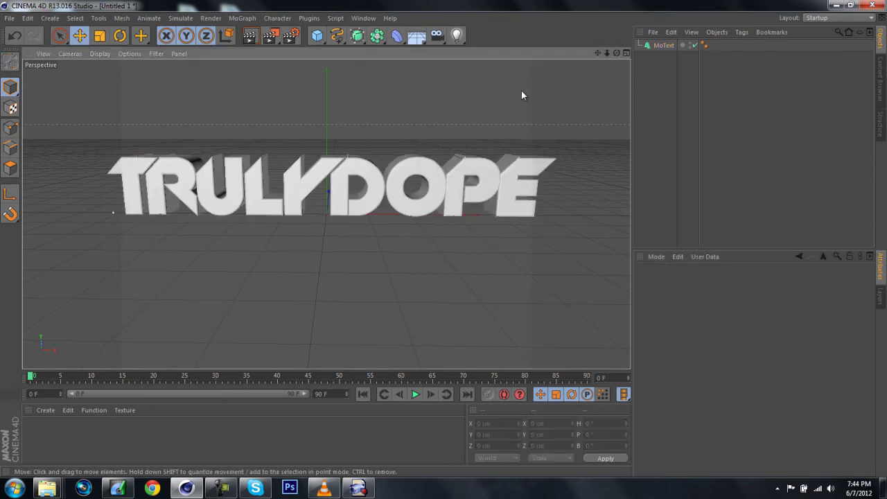
click(269, 203)
click(381, 269)
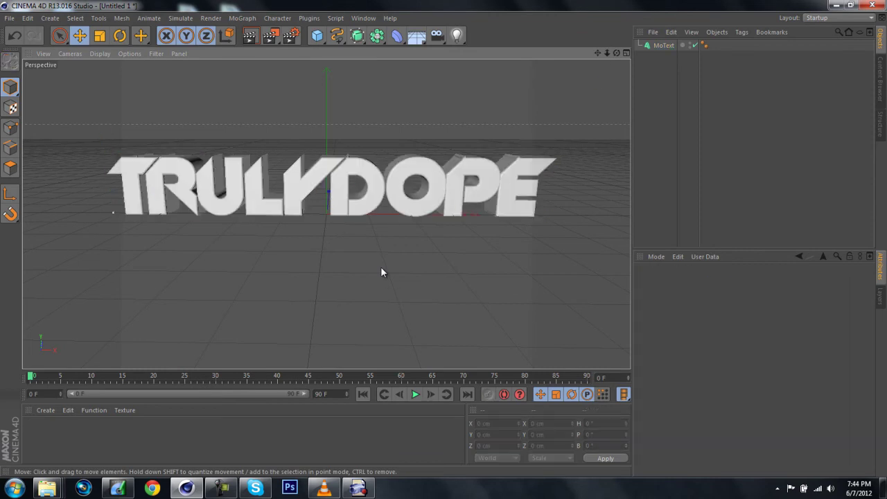
click(425, 194)
click(348, 288)
- Create a new material Mat and set its colour to bright green (R 0, G 221, B 3)
double_click(81, 436)
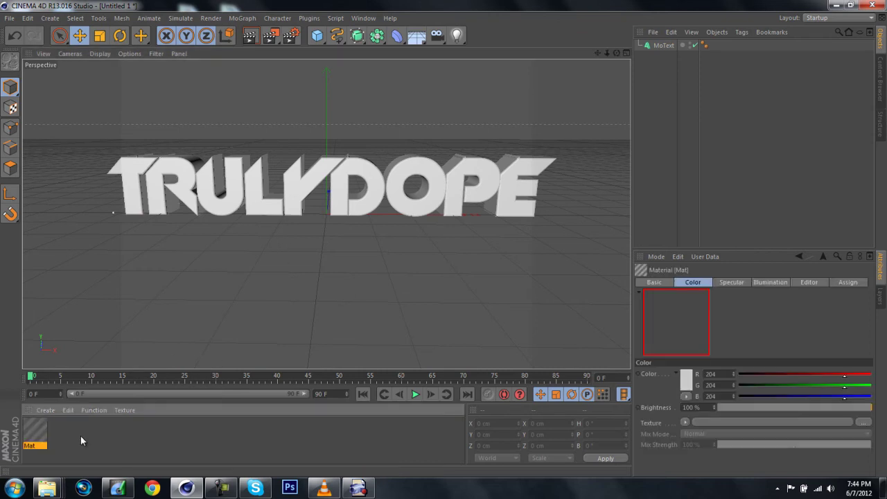
double_click(33, 436)
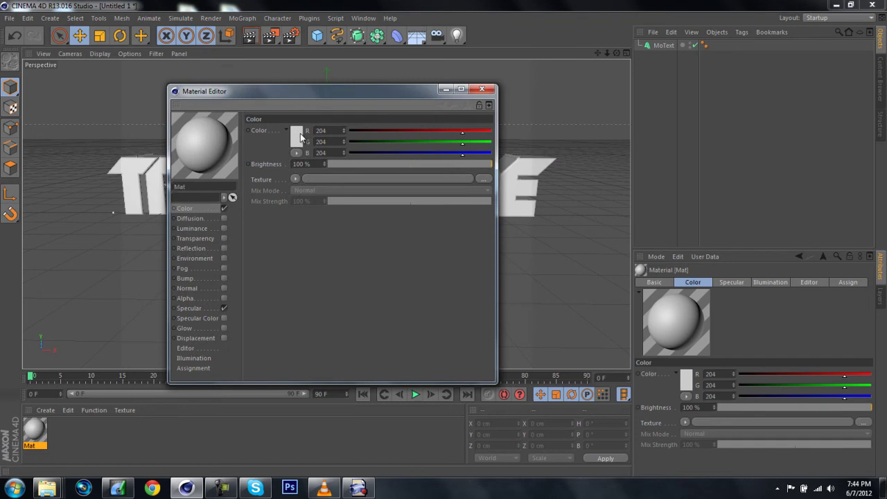
click(297, 136)
click(302, 92)
mouse_move(302, 92)
mouse_down()
mouse_move(310, 92)
mouse_move(305, 102)
mouse_up()
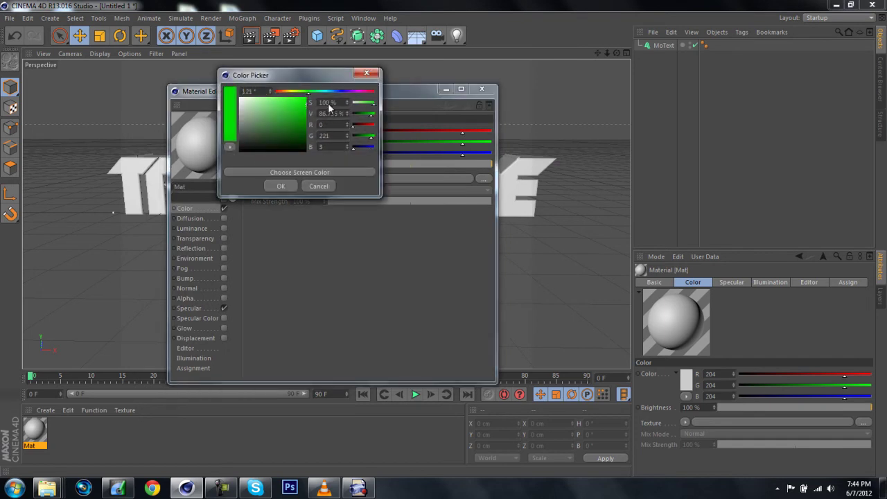
click(288, 189)
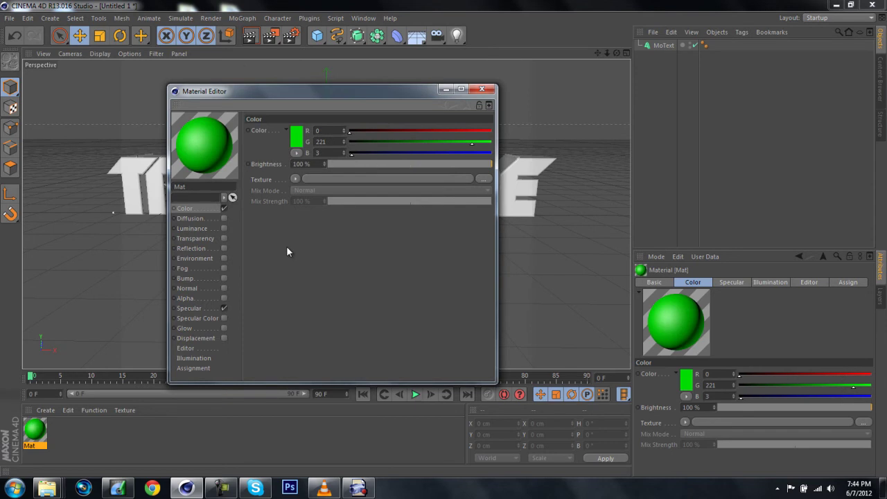
- Enable Reflection on the Mat material and use a Fresnel shader as its reflection texture
click(199, 248)
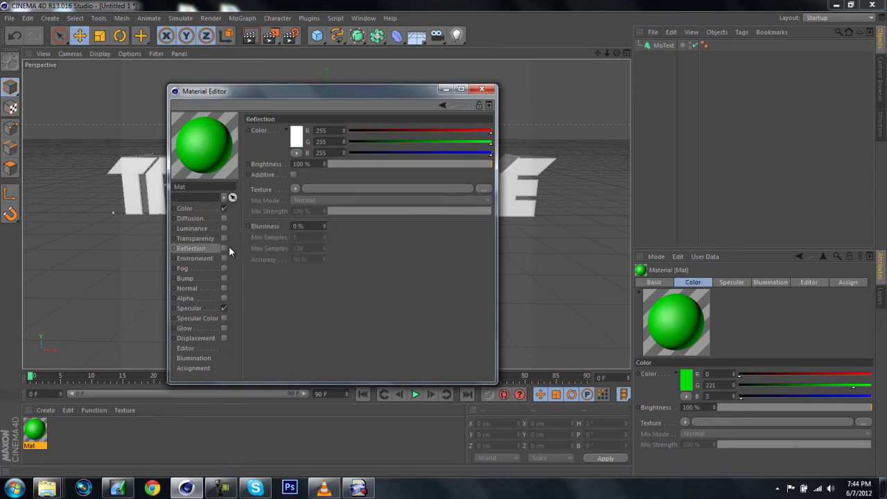
click(224, 249)
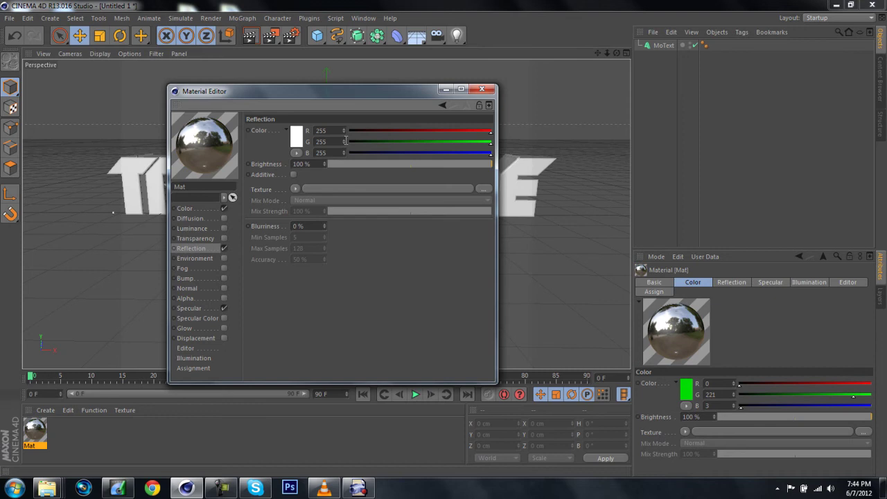
click(296, 190)
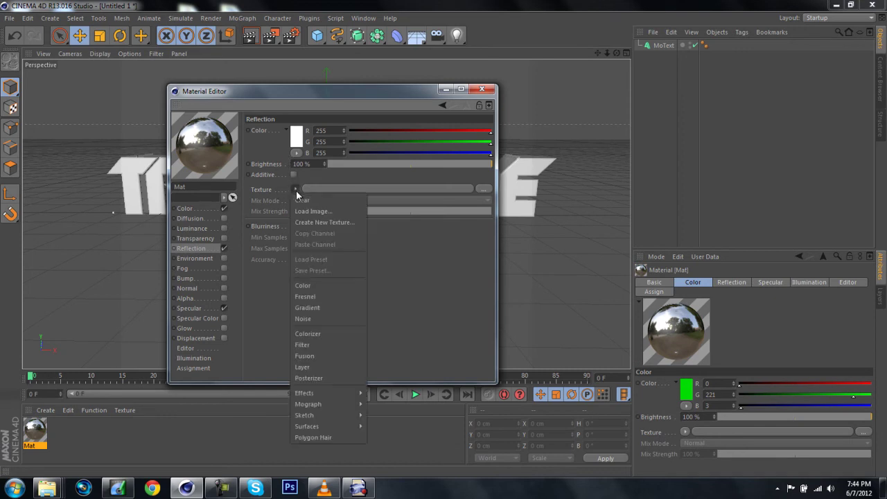
click(318, 297)
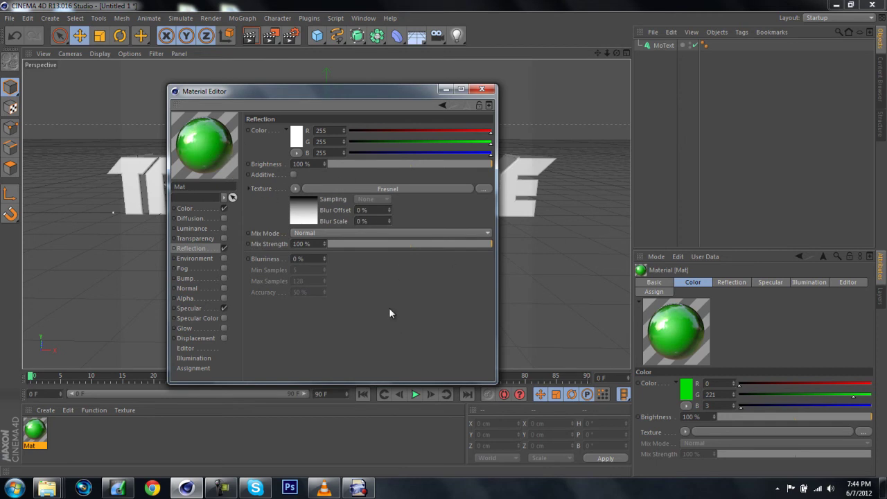
- Apply the Mat material to the TRULYDOPE text and preview it with a viewport render
click(483, 89)
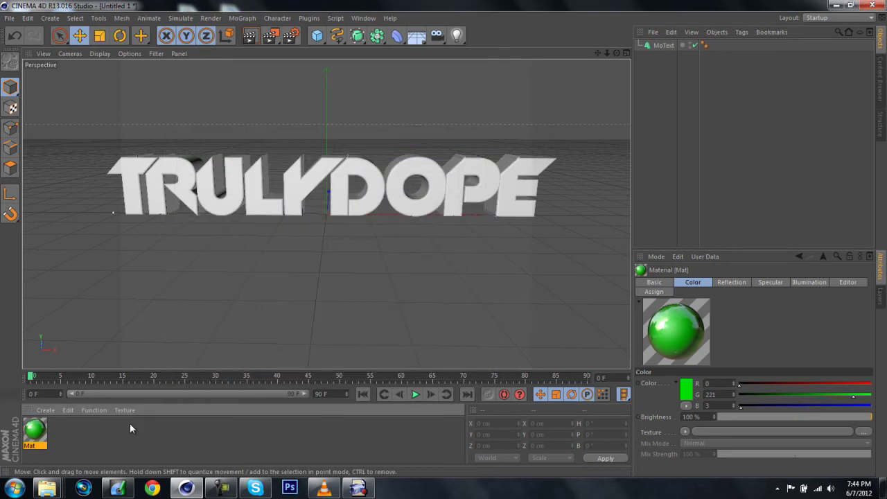
drag(258, 190, 260, 193)
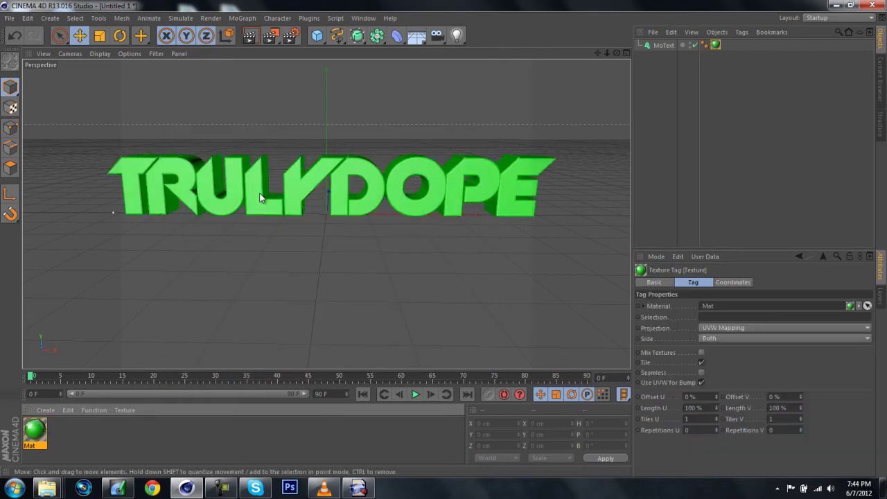
click(250, 35)
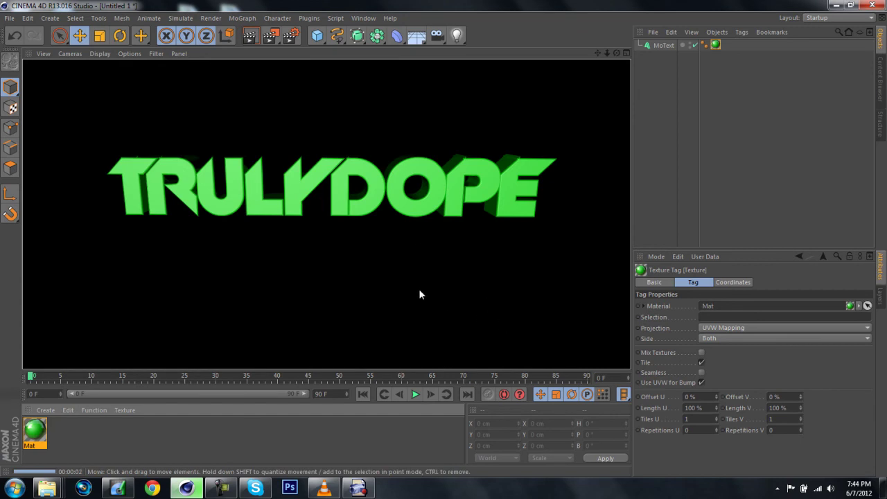
click(355, 289)
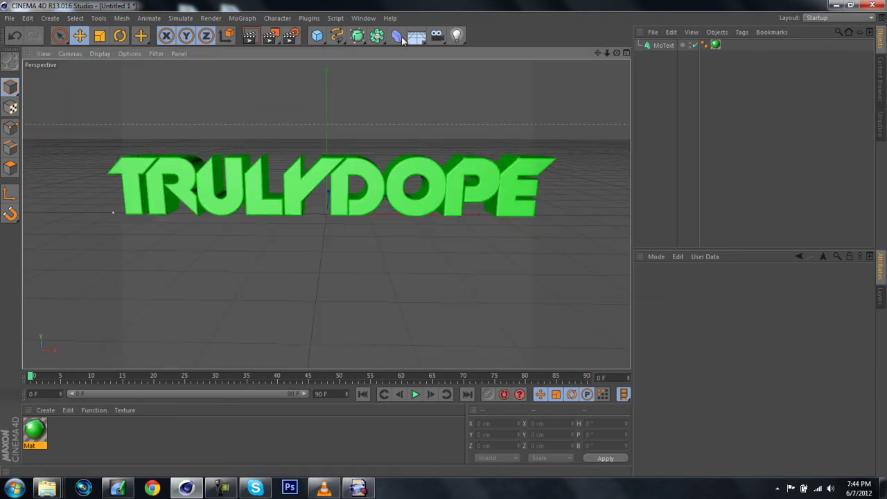
- Load the Softbox and OverHead Softbox presets from the GreyscaleGorilla HDRI Light Kit Pro in the Content Browser
click(373, 19)
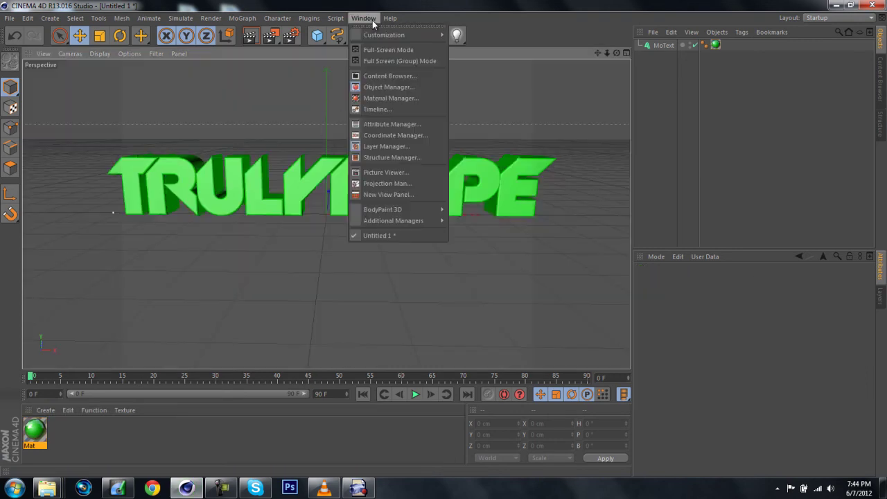
click(396, 76)
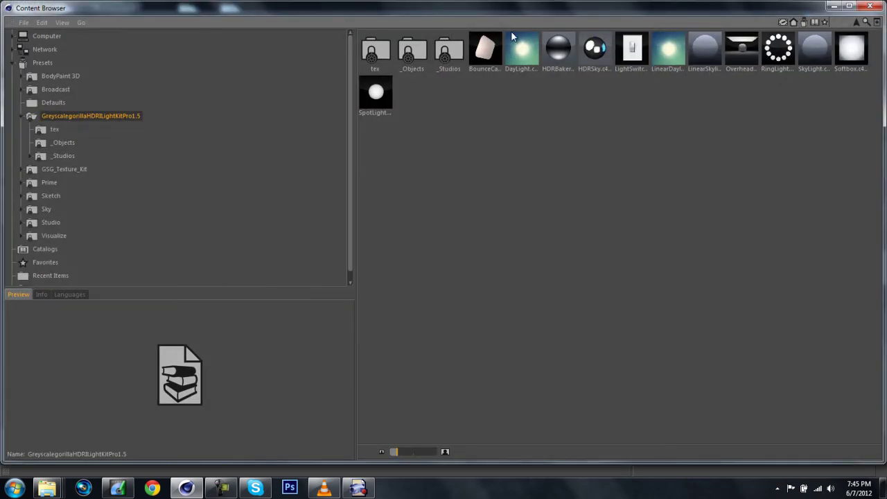
click(746, 60)
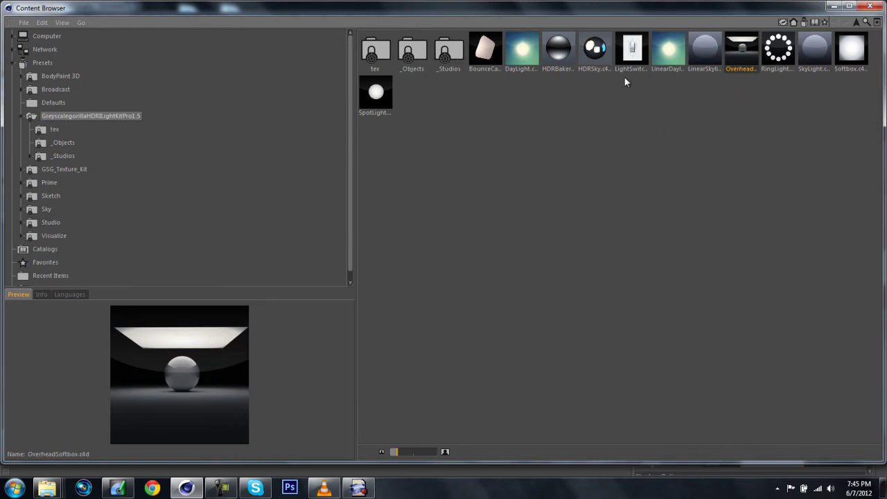
click(768, 145)
click(849, 66)
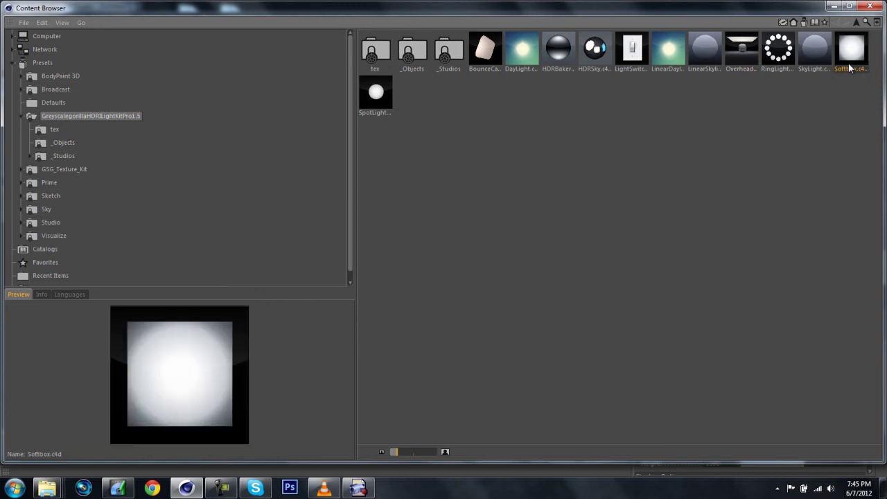
click(833, 6)
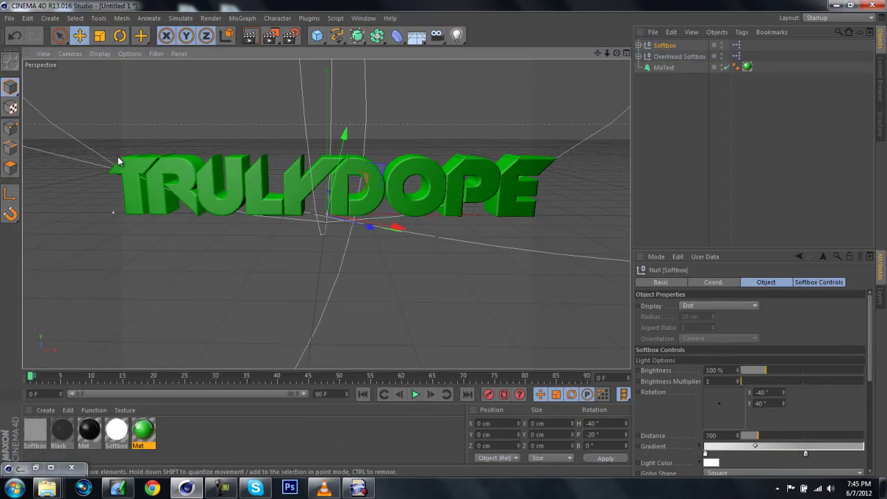
mouse_move(444, 239)
alt+mouse_down()
mouse_move(439, 245)
mouse_move(445, 239)
alt+mouse_up()
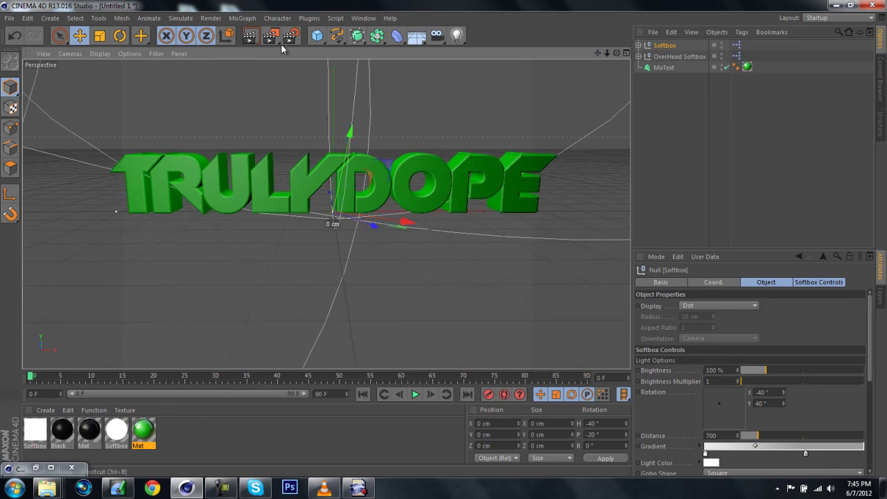
click(254, 43)
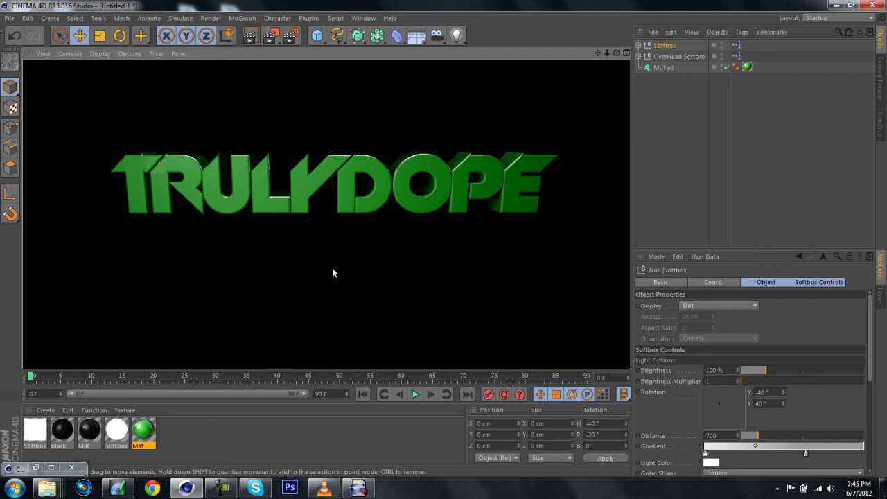
click(333, 269)
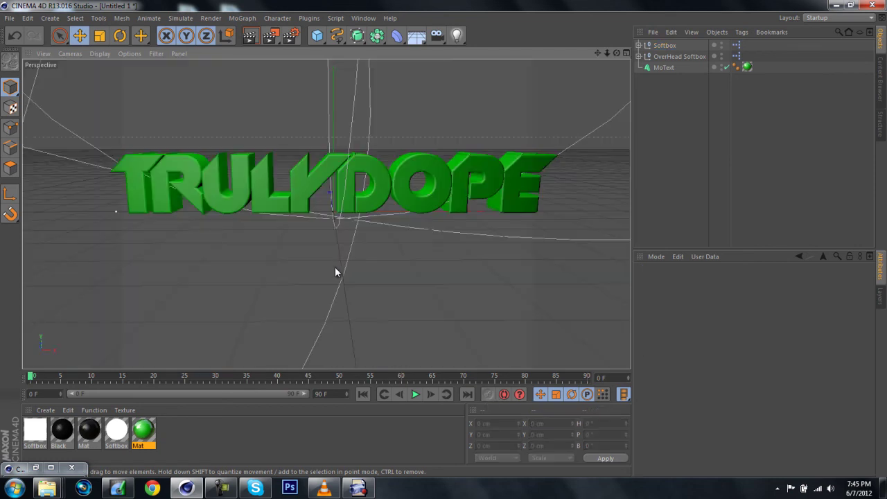
- Orbit slightly, check the MoText fillet cap settings, then render the green TRULYDOPE scene
drag(617, 54, 443, 238)
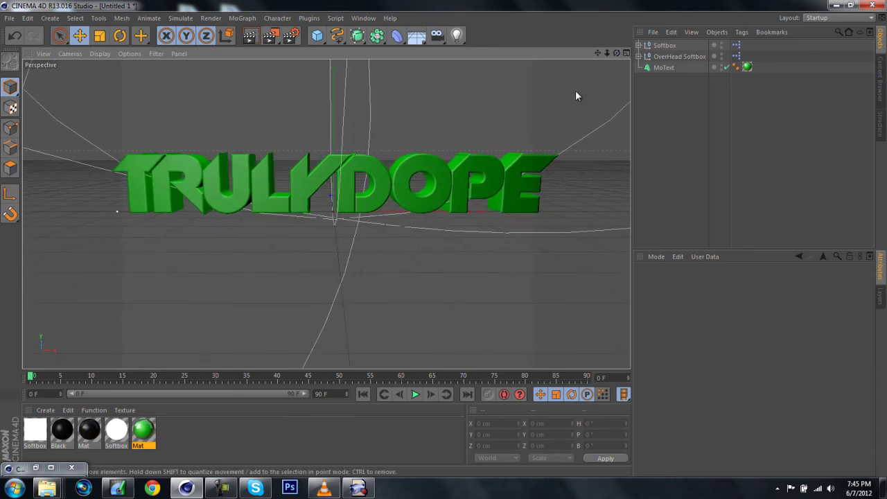
click(414, 184)
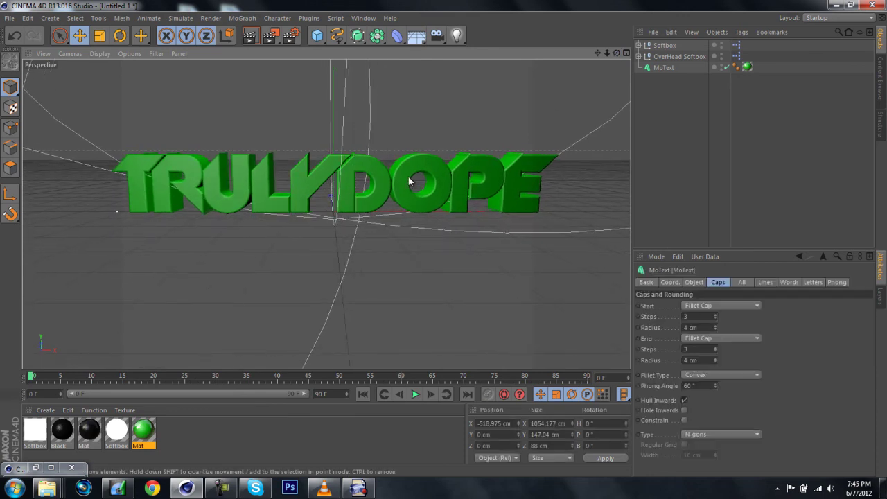
click(417, 135)
click(421, 167)
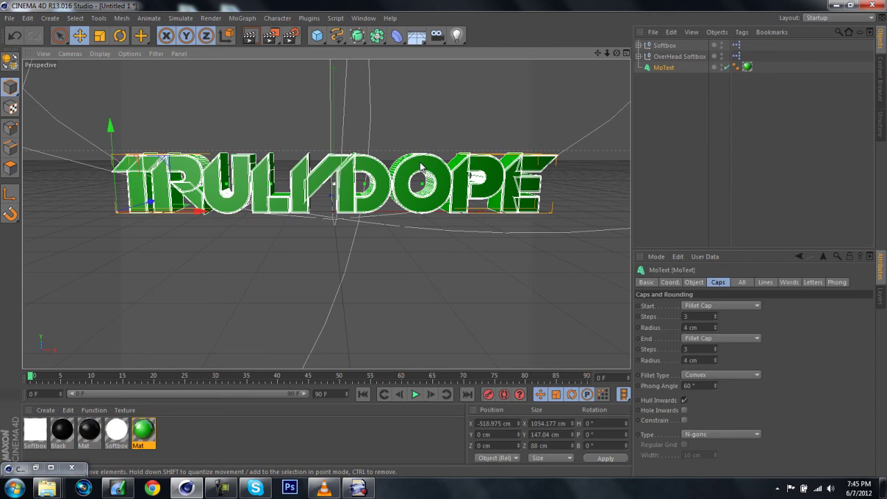
click(489, 119)
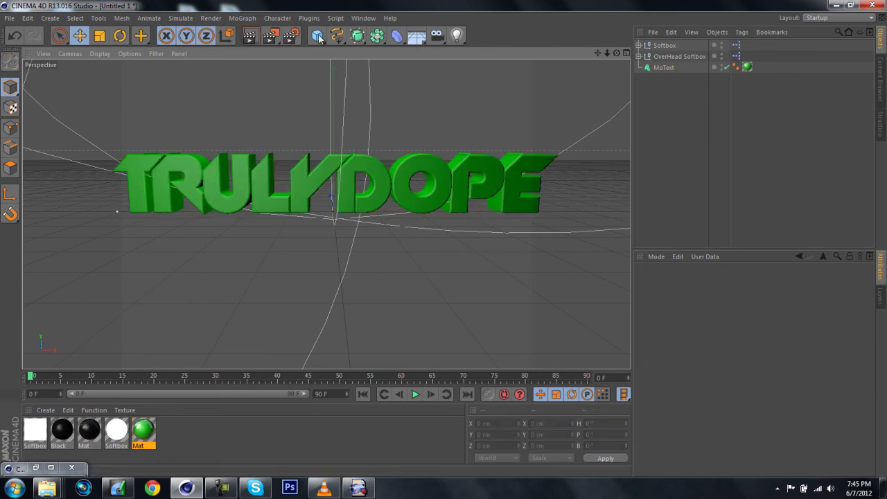
click(250, 35)
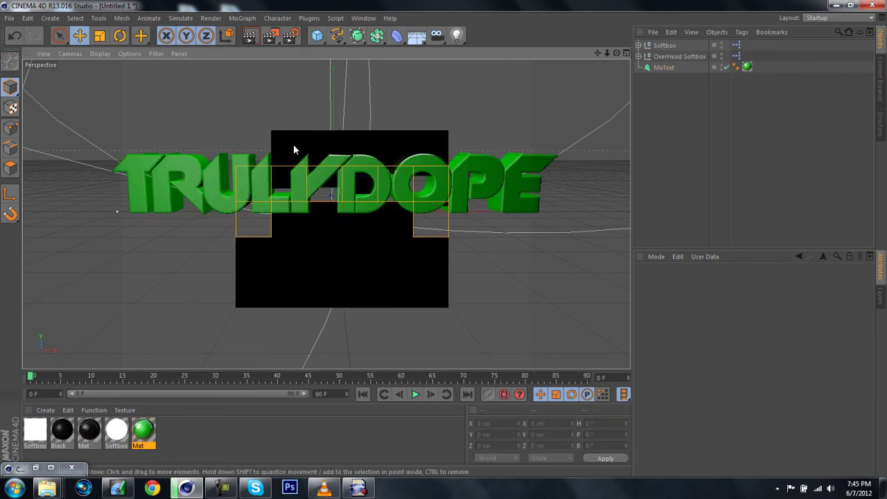